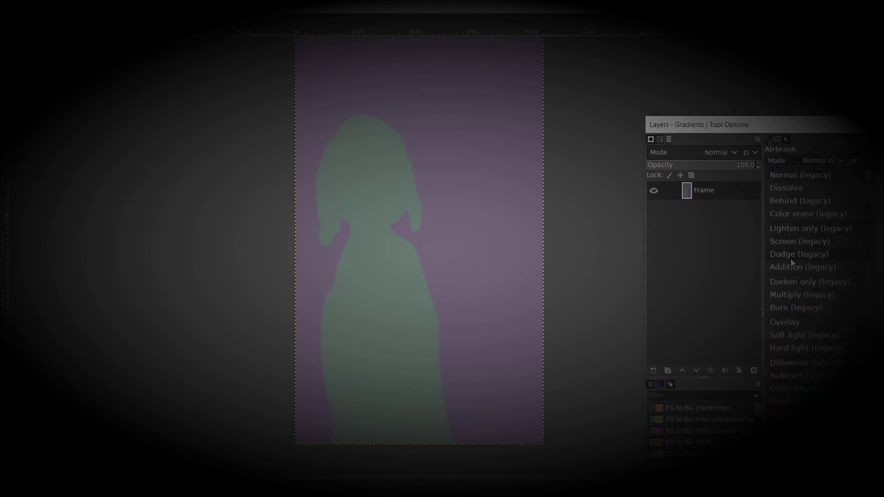
Step: Set the airbrush to Multiply mode at size 15 with low opacity and sketch the character's outline
left_click(786, 294)
left_click_drag(806, 175, 790, 175)
left_click(776, 207)
mouse_move(372, 185)
left_mouse_down()
mouse_move(377, 246)
mouse_move(391, 264)
left_mouse_up()
key("space")
key("ctrl+z")
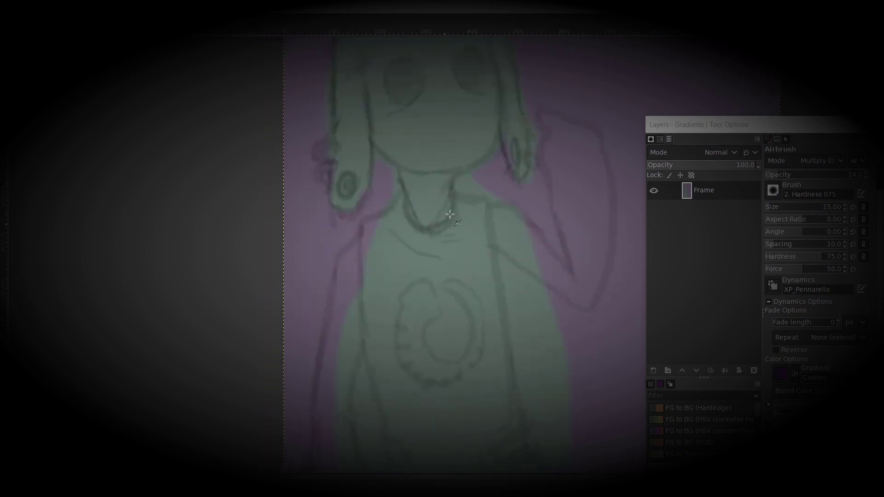
Step: Draw the neckline, the side edges and the notched lower hem of the character's tunic
key("space")
mouse_move(410, 167)
left_mouse_down()
mouse_move(444, 193)
mouse_move(477, 173)
mouse_move(496, 225)
mouse_move(453, 251)
mouse_move(410, 221)
left_mouse_up()
key("space")
left_click_drag(443, 329, 390, 166)
mouse_move(453, 333)
left_mouse_down()
mouse_move(503, 290)
mouse_move(474, 326)
mouse_move(501, 317)
mouse_move(492, 291)
mouse_move(526, 244)
mouse_move(519, 200)
left_mouse_up()
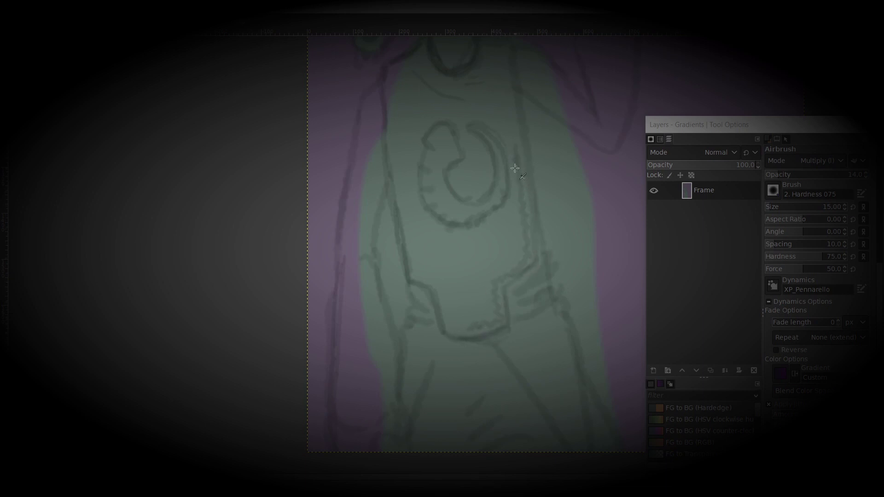
Step: Draw a wavy trim line inside both side edges and the lower hem of the tunic
scroll(513, 159, "up", 3)
mouse_move(515, 137)
left_mouse_down()
mouse_move(515, 237)
mouse_move(507, 181)
left_mouse_up()
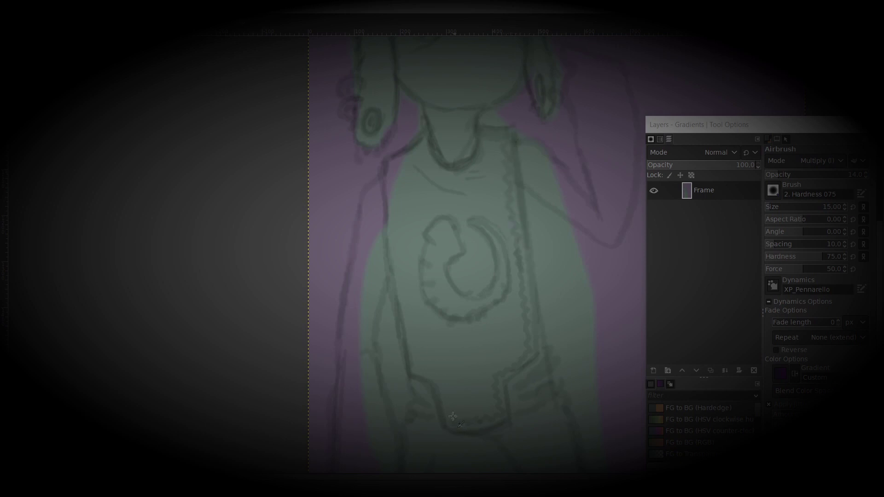
left_click_drag(413, 340, 387, 160)
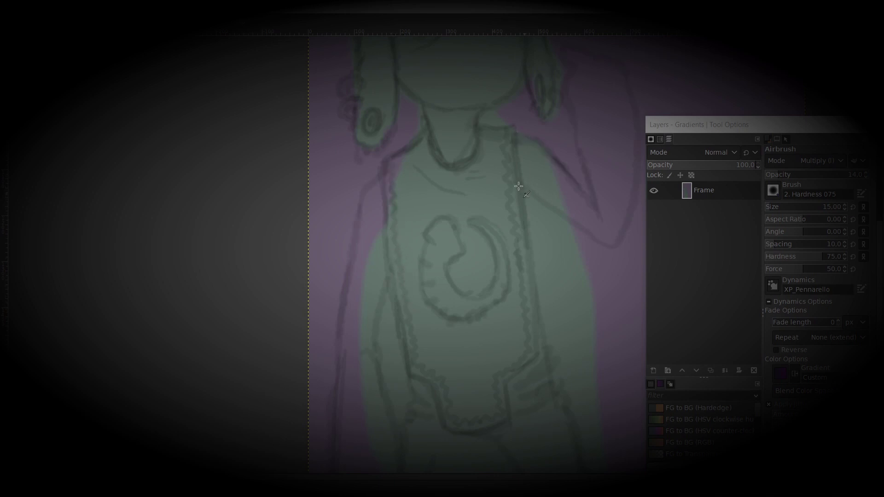
Step: Strengthen the sketch lines of the raised bent arm and the adjacent tunic edge
left_click_drag(517, 186, 593, 240)
middle_click_drag(600, 104, 542, 206)
mouse_move(519, 164)
left_mouse_down()
mouse_move(501, 197)
mouse_move(533, 292)
left_mouse_up()
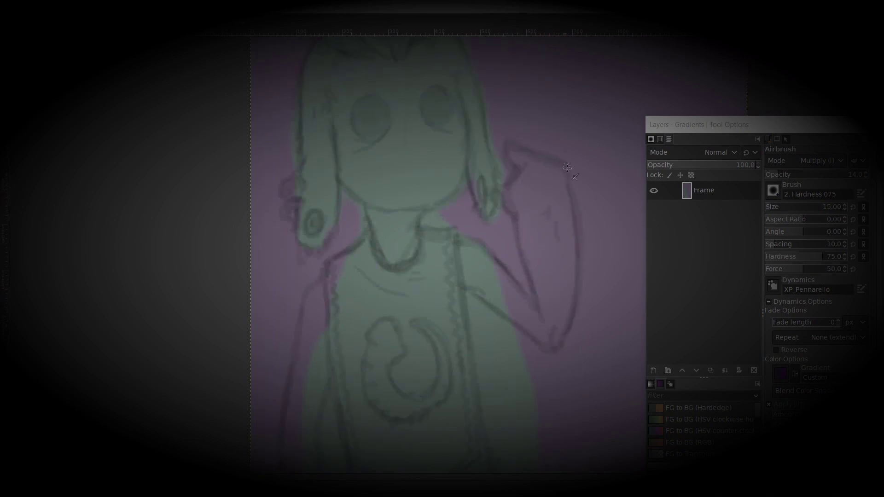
scroll(570, 184, "up", 7)
left_click(471, 276)
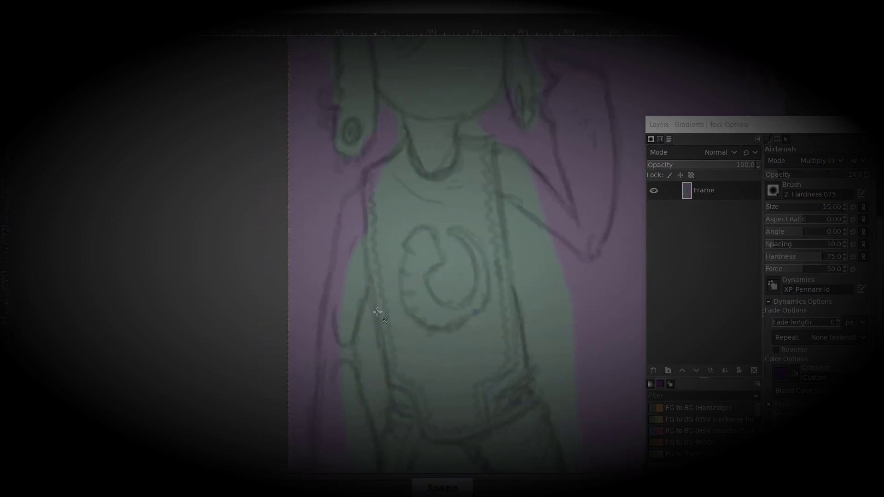
Step: Switch the airbrush to Normal (legacy) mode and raise its opacity to about 33
key("space")
key("space")
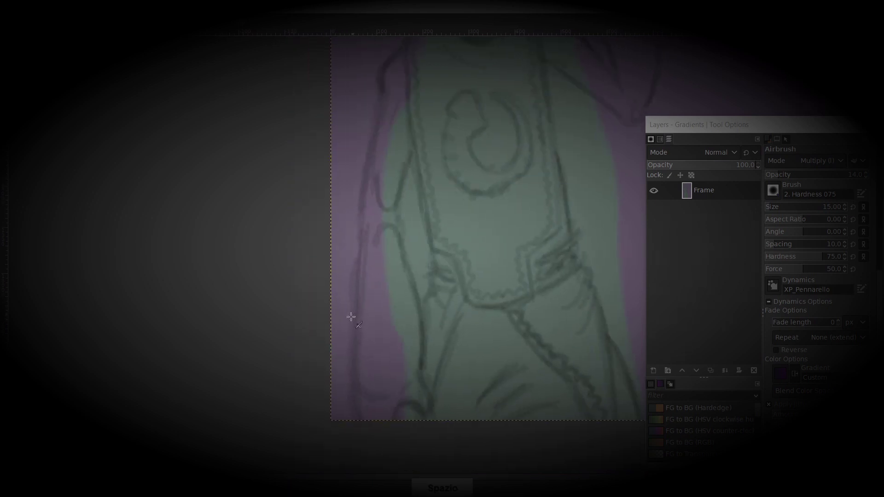
key("minus")
key("space")
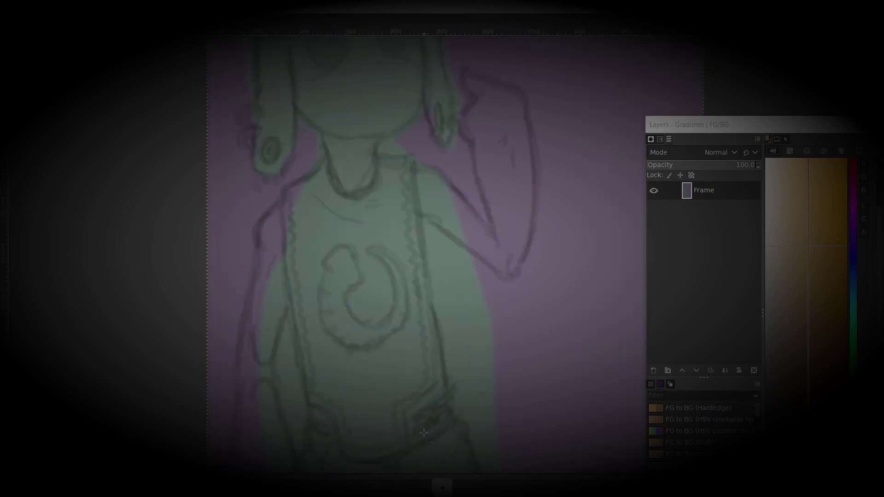
key("space")
left_click(785, 139)
left_click(790, 161)
left_click(791, 174)
key("space")
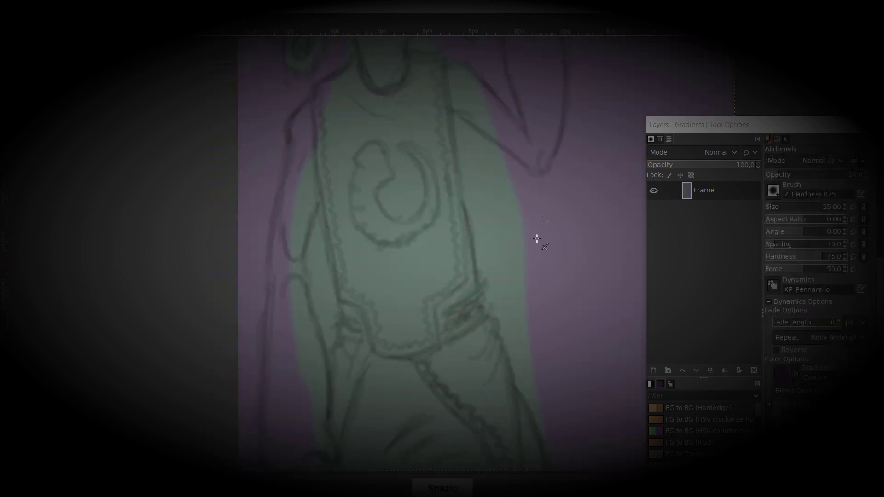
left_click(796, 175)
Step: Paint both visible belt sections at the waist in orange with brighter accents
left_click_drag(447, 322, 481, 306)
left_click_drag(361, 329, 353, 322)
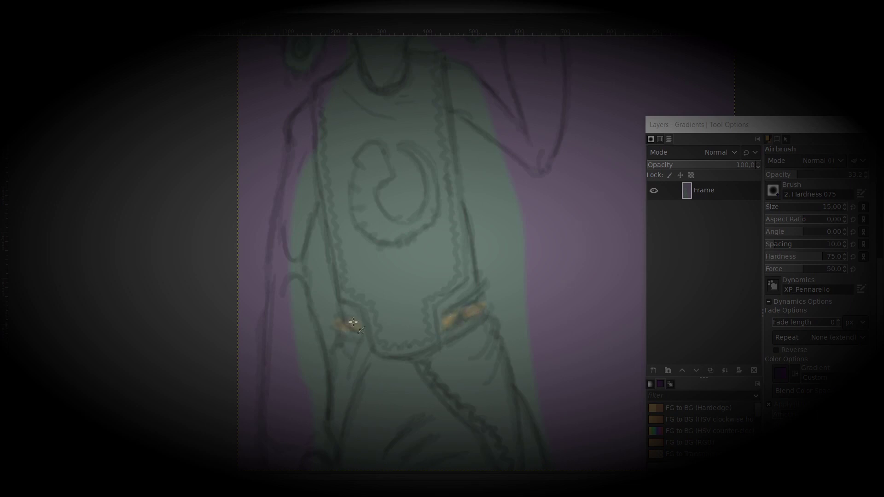
left_click(768, 139)
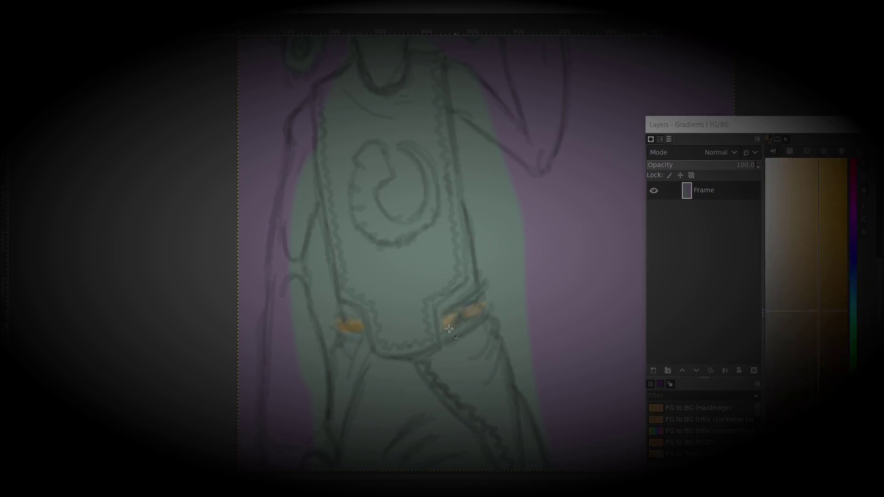
left_click_drag(476, 311, 481, 306)
Step: Paint the side drape below the belt green and the front of the skirt blue
left_click(852, 328)
left_click_drag(431, 363, 458, 342)
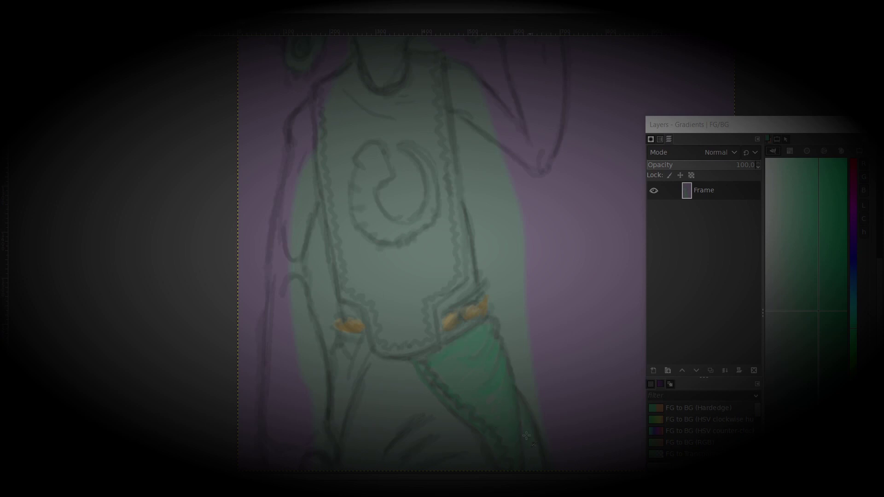
left_click(852, 294)
left_click(777, 140)
left_click_drag(364, 466, 360, 364)
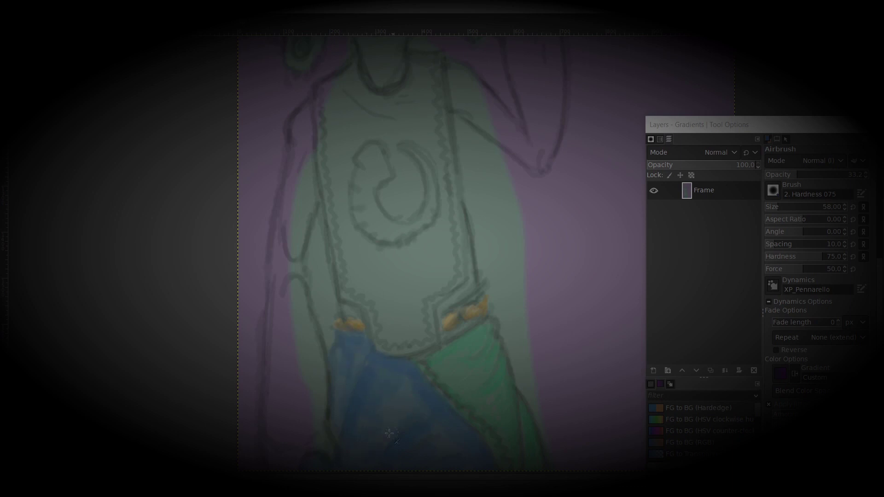
Step: Blend the blue skirt paint with the Smudge tool, return to the Airbrush and save the image
key("s")
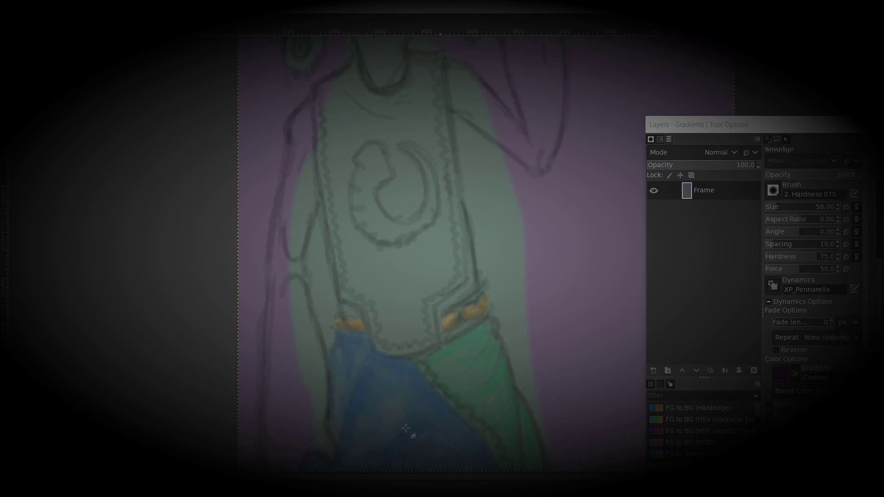
key("a")
key("ctrl+s")
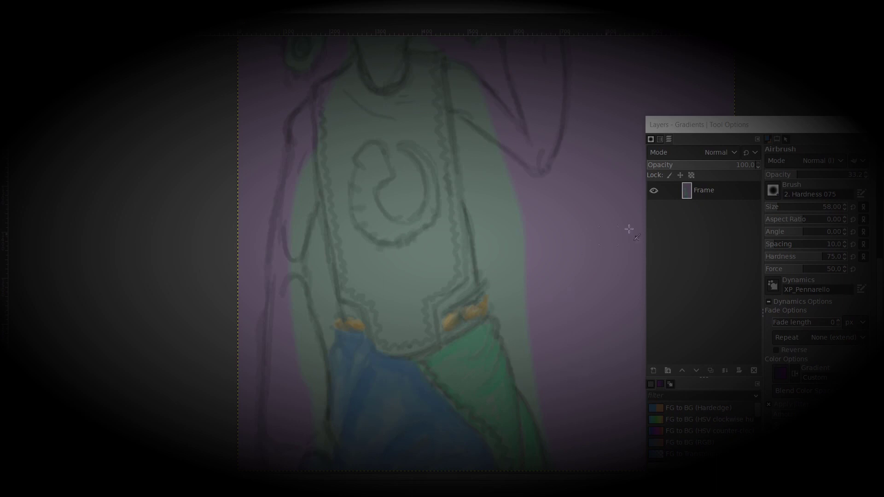
Step: Paint the tunic in muted blue with darker strokes for the fabric folds
left_click(769, 139)
mouse_move(411, 341)
left_mouse_down()
mouse_move(392, 264)
mouse_move(335, 233)
mouse_move(352, 122)
left_mouse_up()
mouse_move(440, 87)
left_mouse_down()
mouse_move(460, 261)
mouse_move(414, 126)
left_mouse_up()
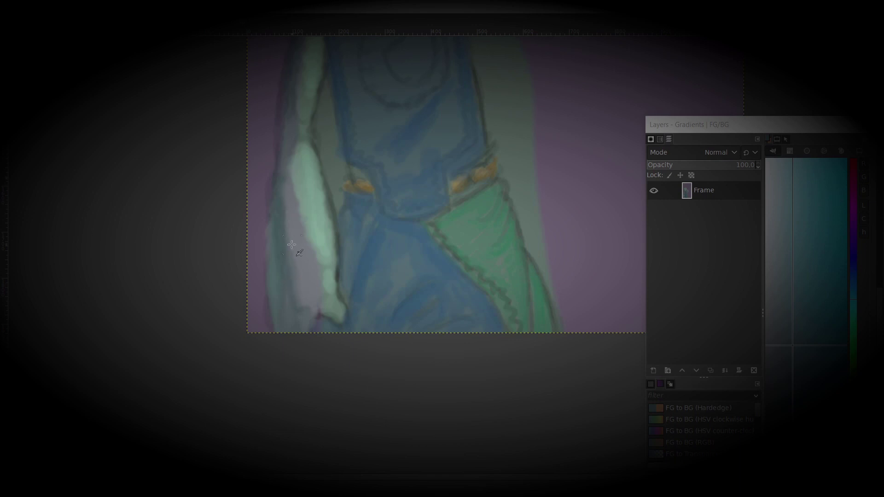
Step: Paint the thought bubble's trailing circles in turquoise and add lighter turquoise inside the bubble
key("space")
key("space")
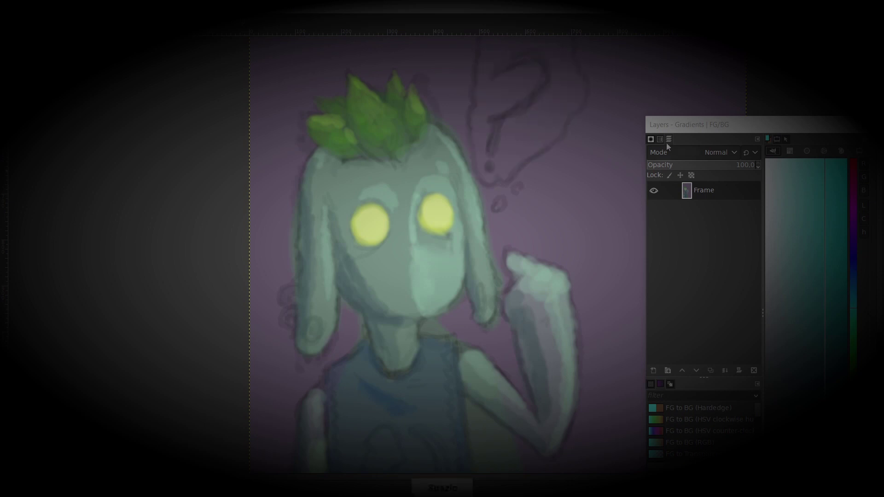
left_click_drag(694, 127, 692, 125)
key("space")
left_click(427, 344)
left_click(446, 330)
mouse_move(418, 318)
left_mouse_down()
mouse_move(477, 269)
mouse_move(504, 196)
mouse_move(416, 173)
mouse_move(412, 308)
mouse_move(473, 262)
mouse_move(437, 198)
mouse_move(433, 152)
mouse_move(494, 209)
mouse_move(483, 271)
mouse_move(416, 309)
mouse_move(411, 221)
mouse_move(468, 235)
mouse_move(426, 201)
mouse_move(464, 196)
mouse_move(470, 265)
mouse_move(430, 228)
mouse_move(437, 202)
mouse_move(430, 343)
mouse_move(444, 326)
left_mouse_up()
left_click(793, 172)
mouse_move(454, 162)
left_mouse_down()
mouse_move(475, 198)
mouse_move(451, 178)
left_mouse_up()
Step: Paint the question mark and its dot inside the thought bubble in saturated dark blue
left_click(851, 263)
left_click(424, 303)
left_click_drag(815, 260, 840, 262)
left_click(422, 304)
left_click(422, 303)
mouse_move(433, 276)
left_mouse_down()
mouse_move(456, 174)
mouse_move(450, 234)
mouse_move(435, 178)
mouse_move(469, 219)
left_mouse_up()
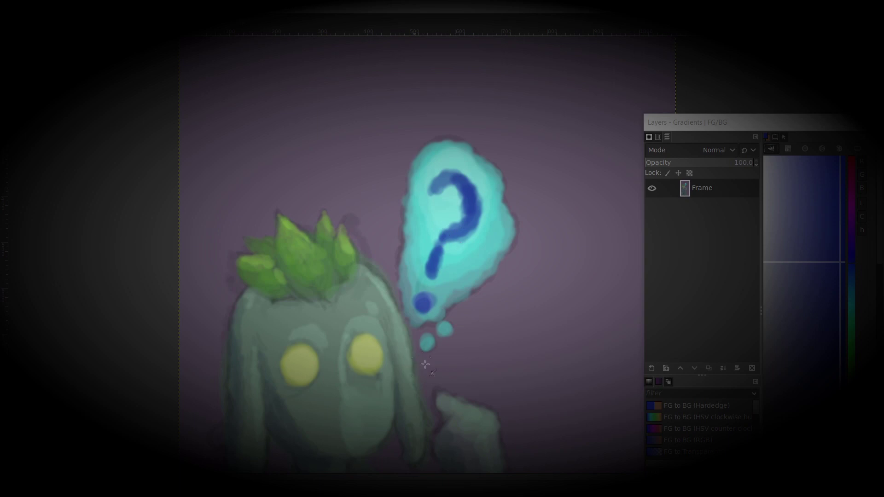
Step: Fill the crescent emblem on the tunic with yellow using the airbrush at full opacity
left_click(851, 414)
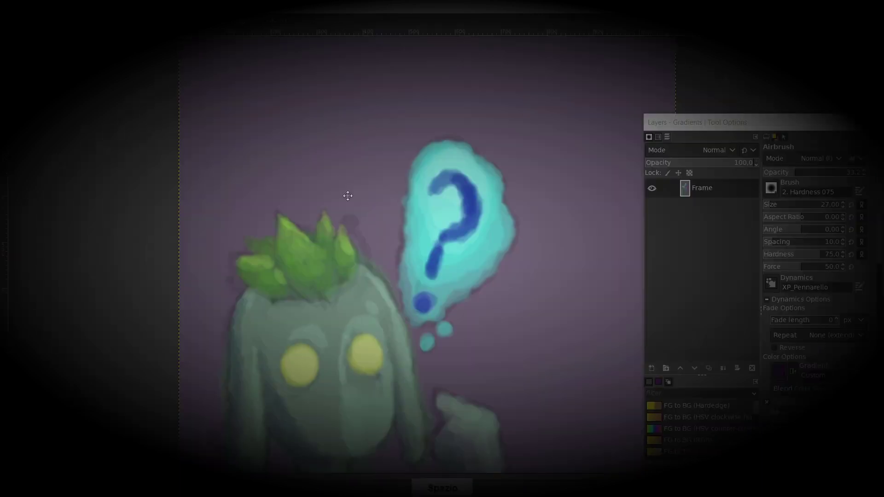
key("space")
key("space")
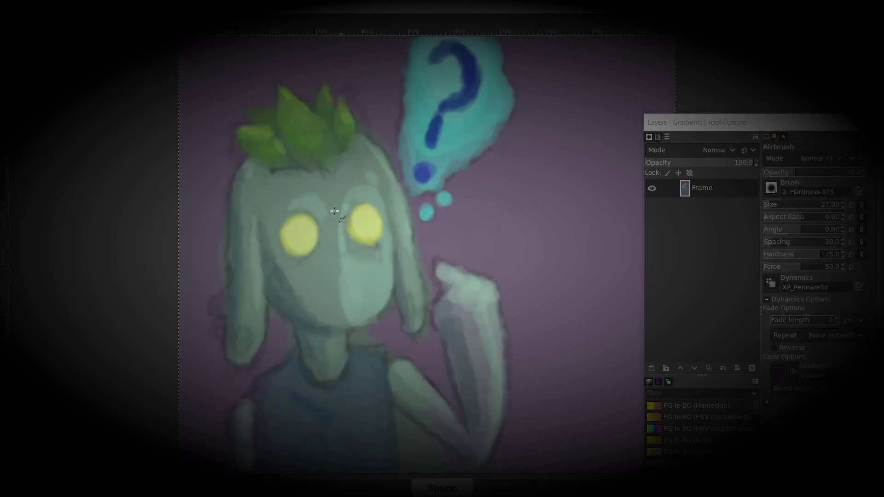
mouse_move(340, 257)
left_mouse_down()
mouse_move(332, 235)
mouse_move(331, 260)
left_mouse_up()
key("ctrl+z")
left_click_drag(812, 172, 866, 172)
mouse_move(339, 253)
left_mouse_down()
mouse_move(325, 248)
mouse_move(331, 283)
mouse_move(338, 249)
mouse_move(375, 304)
mouse_move(384, 244)
mouse_move(343, 324)
mouse_move(316, 260)
mouse_move(376, 313)
mouse_move(383, 248)
mouse_move(355, 245)
left_mouse_up()
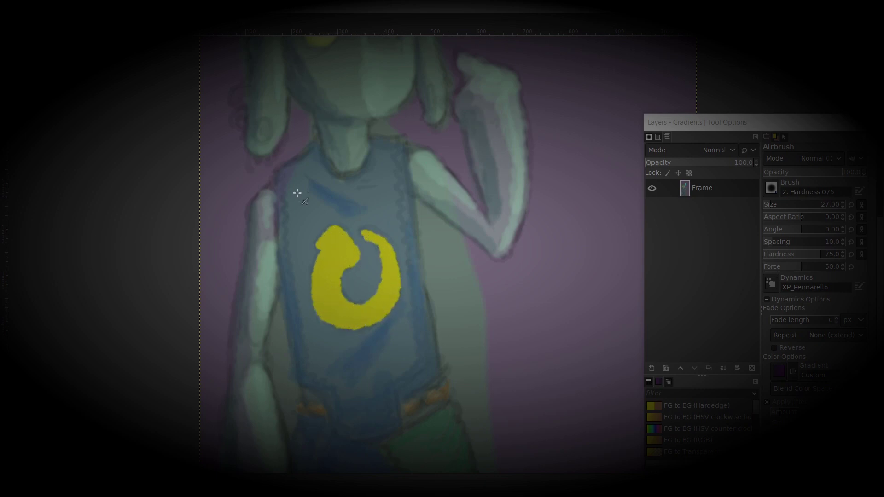
left_click_drag(285, 200, 300, 351)
key("ctrl+z")
key("ctrl+z")
key("ctrl+z")
Step: Lower the airbrush opacity to about 30 and paint yellow on the crescent emblem and the tunic's wavy trim
left_click(825, 172)
mouse_move(329, 248)
left_mouse_down()
mouse_move(335, 230)
mouse_move(391, 269)
mouse_move(389, 315)
mouse_move(317, 250)
mouse_move(357, 320)
mouse_move(391, 267)
mouse_move(341, 255)
mouse_move(331, 278)
mouse_move(389, 313)
mouse_move(384, 240)
left_mouse_up()
left_click_drag(281, 174, 282, 233)
key("ctrl+z")
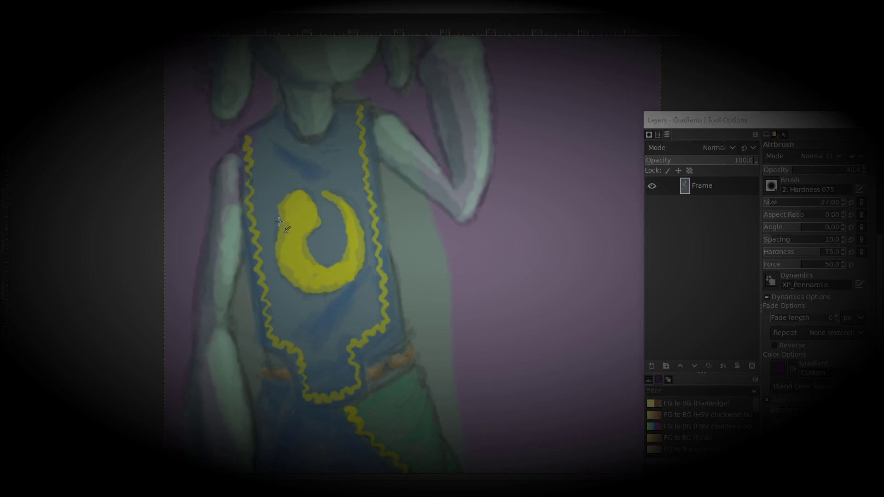
Step: Add lighter yellow highlights to the crescent emblem and the wavy trim on the clothing
mouse_move(299, 199)
left_mouse_down()
mouse_move(295, 235)
mouse_move(351, 262)
mouse_move(310, 267)
left_mouse_up()
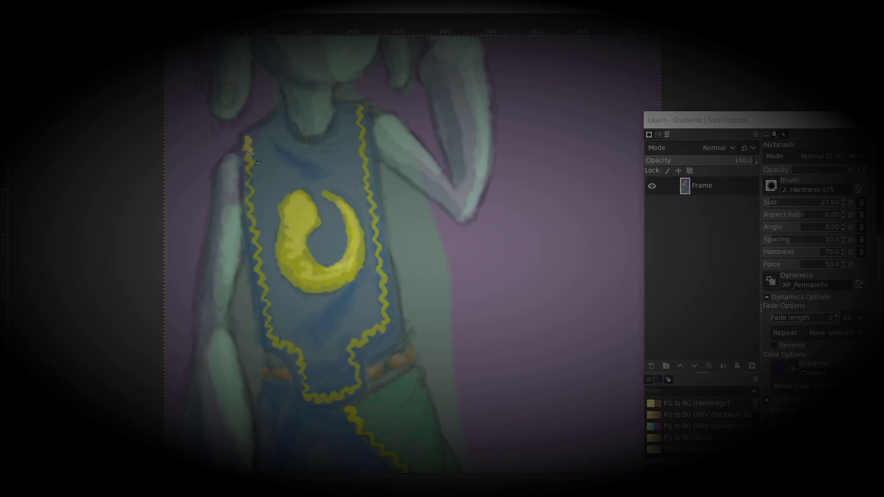
left_click_drag(352, 352, 365, 332)
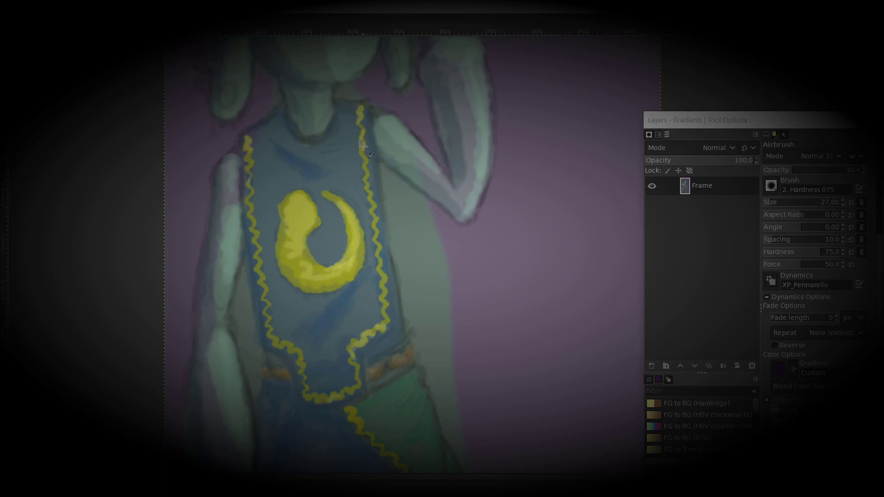
scroll(366, 230, "down", 5)
left_click_drag(419, 356, 435, 383)
mouse_move(402, 218)
middle_mouse_down()
mouse_move(397, 309)
mouse_move(454, 423)
mouse_move(489, 308)
mouse_move(532, 381)
middle_mouse_up()
key("s")
key("a")
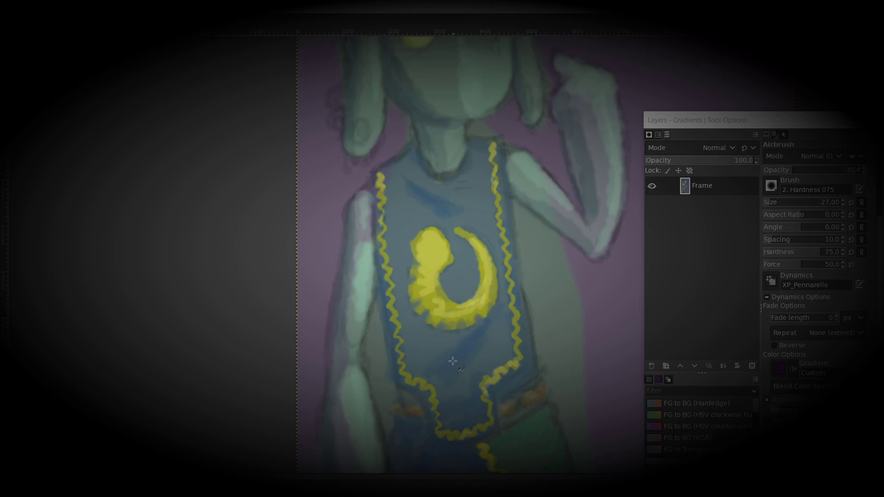
Step: Choose a darker green and paint central and branching veins on the leaves on the character's head
key("minus")
key("minus")
middle_click_drag(390, 305, 286, 296)
key("plus")
key("plus")
key("plus")
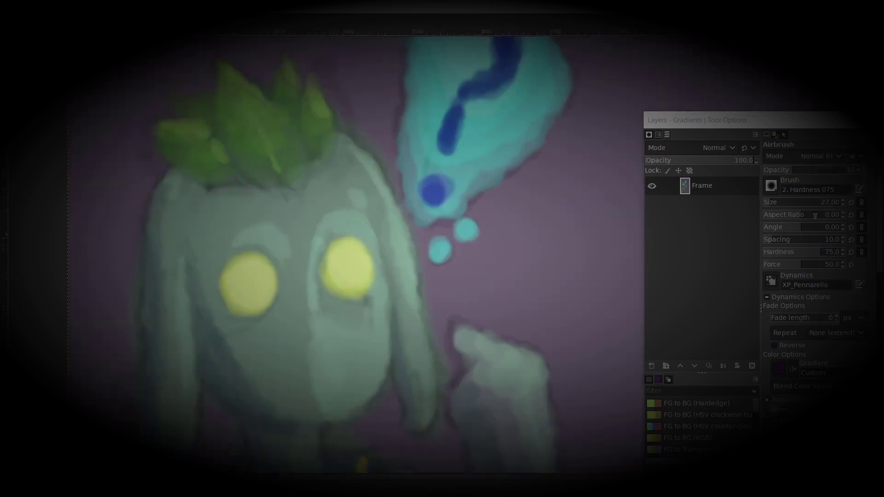
left_click(774, 134)
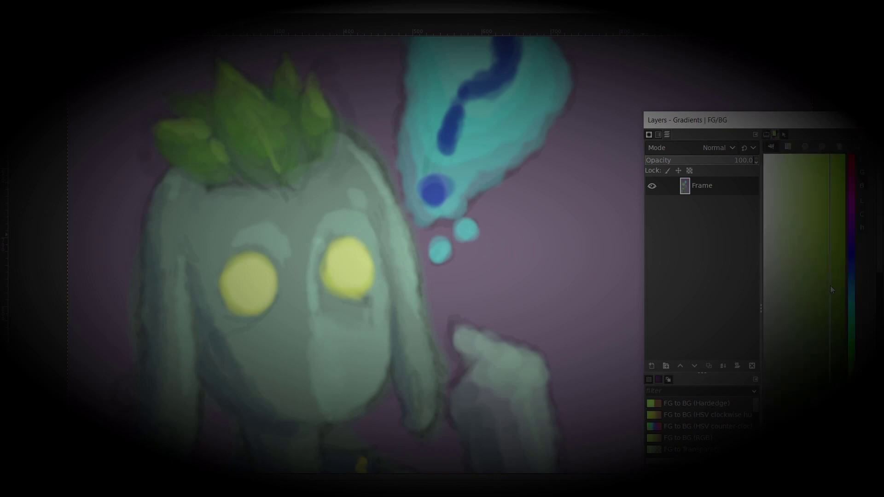
left_click(851, 364)
left_click(832, 328)
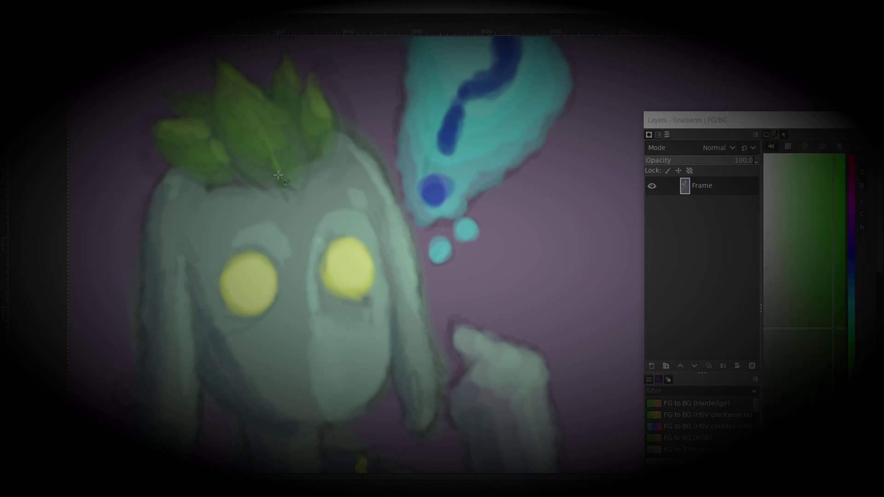
left_click_drag(274, 161, 248, 106)
mouse_move(216, 126)
left_mouse_down()
mouse_move(277, 191)
mouse_move(295, 168)
mouse_move(291, 117)
left_mouse_up()
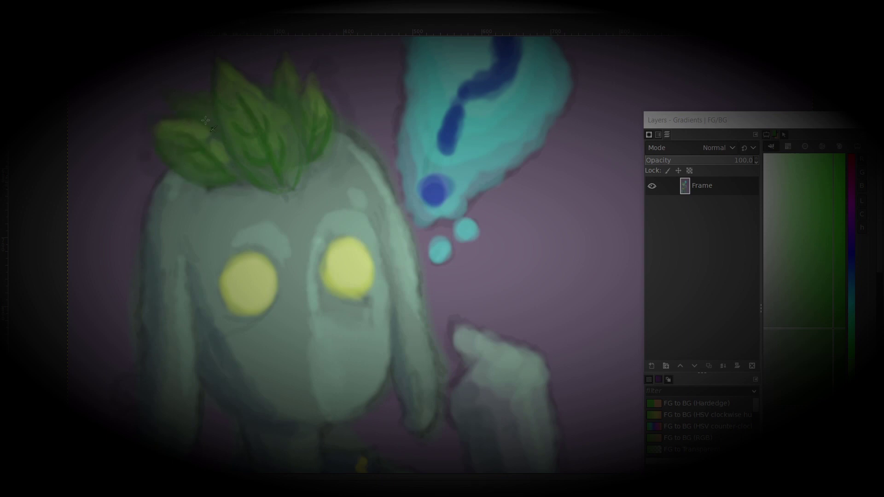
mouse_move(273, 113)
left_mouse_down()
mouse_move(284, 188)
mouse_move(287, 178)
left_mouse_up()
Step: Paint golden earrings and rings on both of the character's ears and save the image
middle_click_drag(195, 194, 206, 138)
left_click(851, 417)
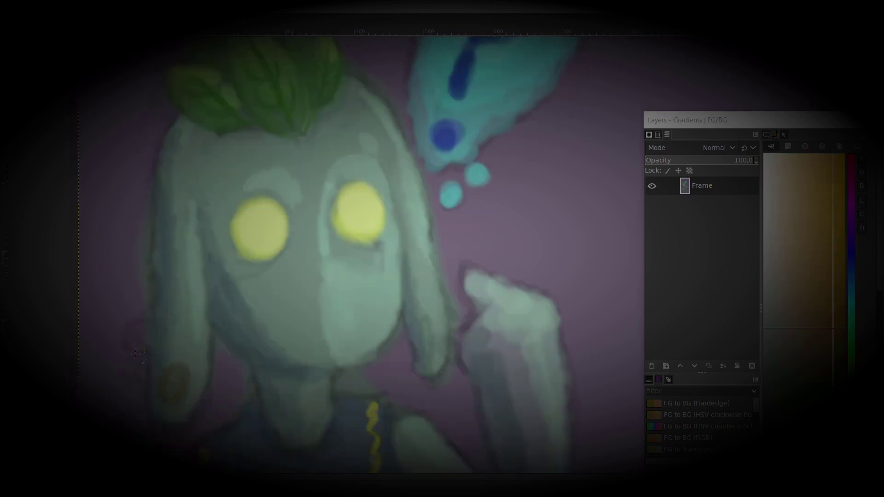
mouse_move(426, 346)
left_mouse_down()
mouse_move(426, 337)
mouse_move(445, 344)
left_mouse_up()
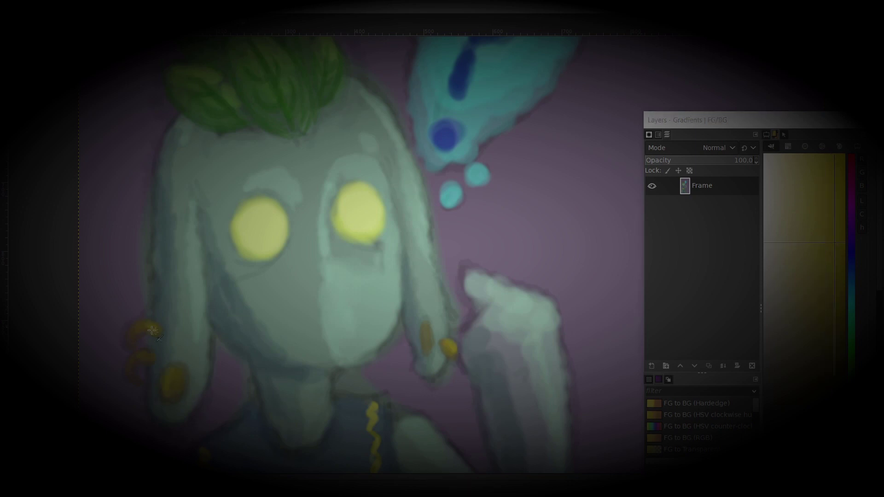
left_click_drag(150, 328, 152, 354)
key("ctrl+s")
Step: Set the airbrush to Multiply mode at size 11 and darken the outlines of the eyes and ears
left_click(522, 443)
left_click(766, 135)
left_click(804, 171)
left_click(774, 135)
left_click(766, 135)
left_click(774, 135)
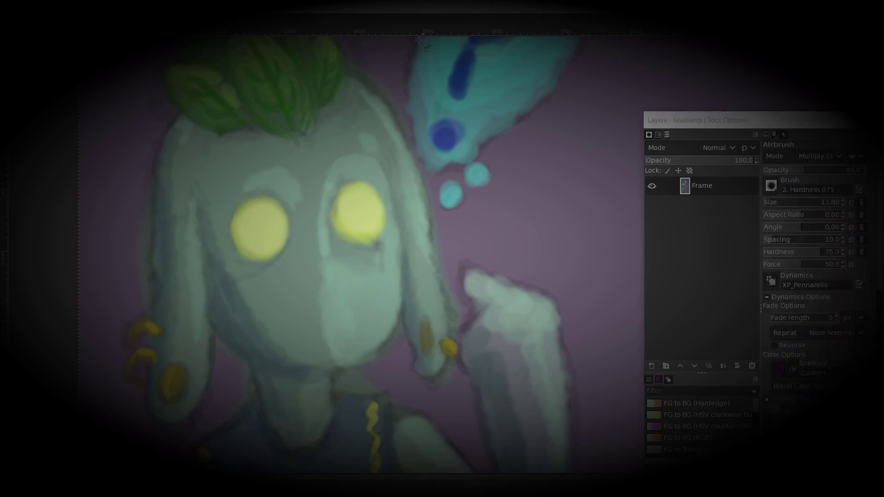
mouse_move(288, 237)
left_mouse_down()
mouse_move(261, 260)
mouse_move(232, 246)
mouse_move(256, 272)
left_mouse_up()
key("ctrl+z")
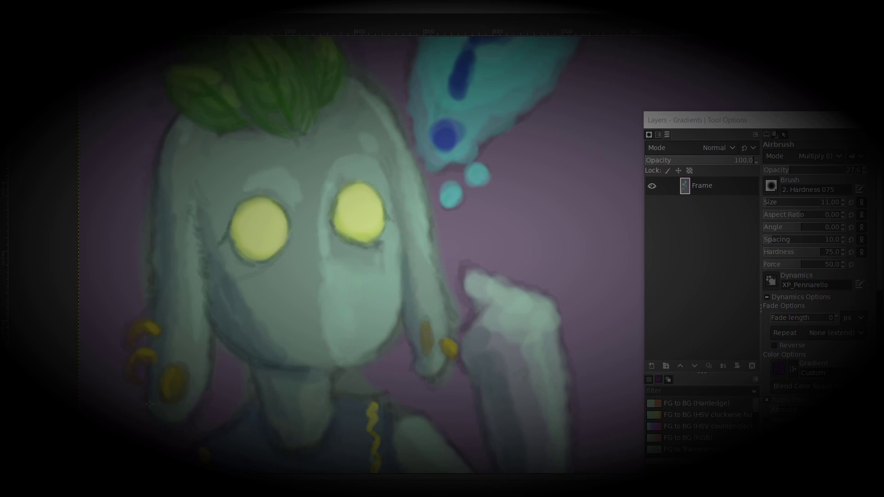
left_click_drag(431, 238, 447, 306)
Step: Choose the Acrylic 04 brush, lower the opacity to about 12 and add darker texture to the purple background
middle_click_drag(432, 413, 470, 51)
scroll(205, 300, "down", 4, "ctrl")
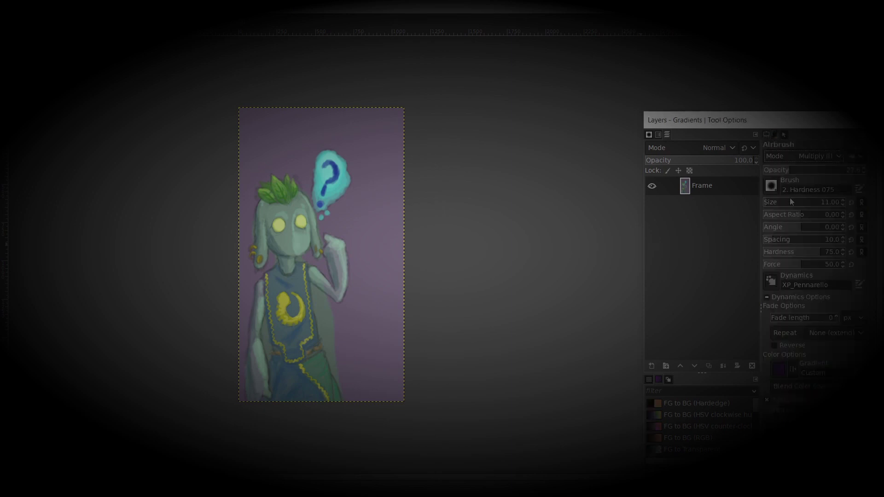
left_click(776, 171)
left_click(649, 135)
left_click(686, 204)
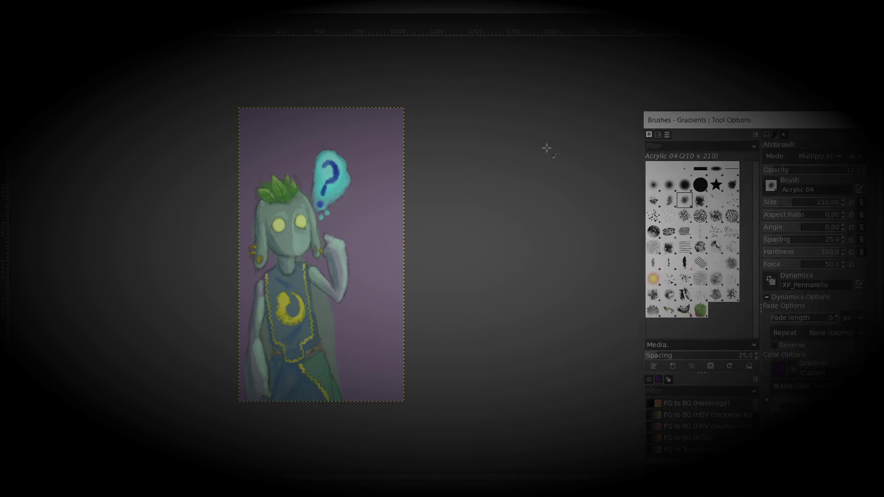
mouse_move(370, 179)
left_mouse_down()
mouse_move(394, 103)
mouse_move(298, 140)
mouse_move(236, 196)
mouse_move(303, 163)
mouse_move(248, 322)
mouse_move(245, 245)
mouse_move(371, 223)
mouse_move(389, 339)
mouse_move(345, 322)
mouse_move(376, 294)
mouse_move(327, 329)
left_mouse_up()
Step: Enlarge the brush to 381 and darken the background around the character further with a higher opacity
key("bracketright")
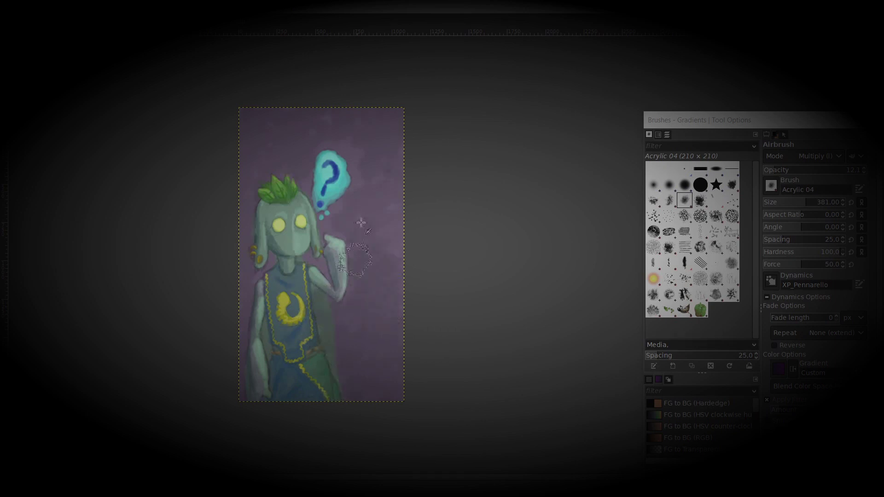
mouse_move(368, 248)
left_mouse_down()
mouse_move(389, 187)
mouse_move(291, 122)
mouse_move(256, 325)
mouse_move(260, 123)
mouse_move(348, 116)
mouse_move(371, 362)
mouse_move(400, 387)
mouse_move(257, 392)
mouse_move(252, 175)
left_mouse_up()
left_click(791, 168)
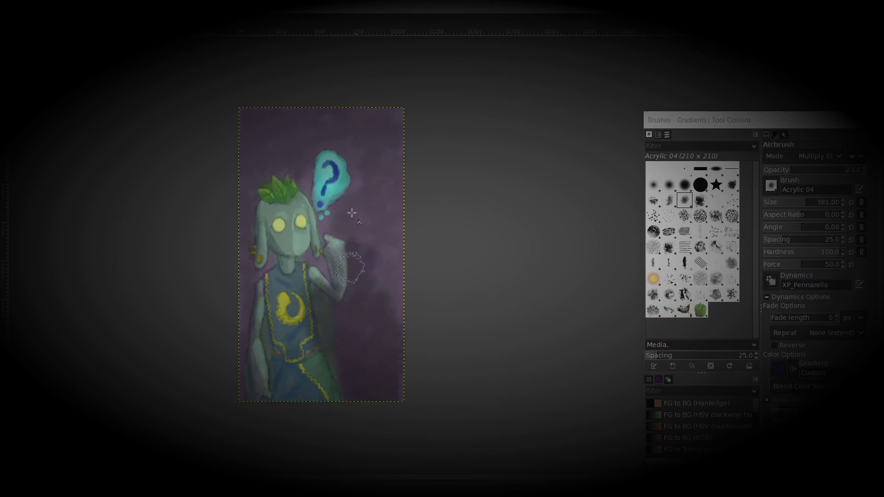